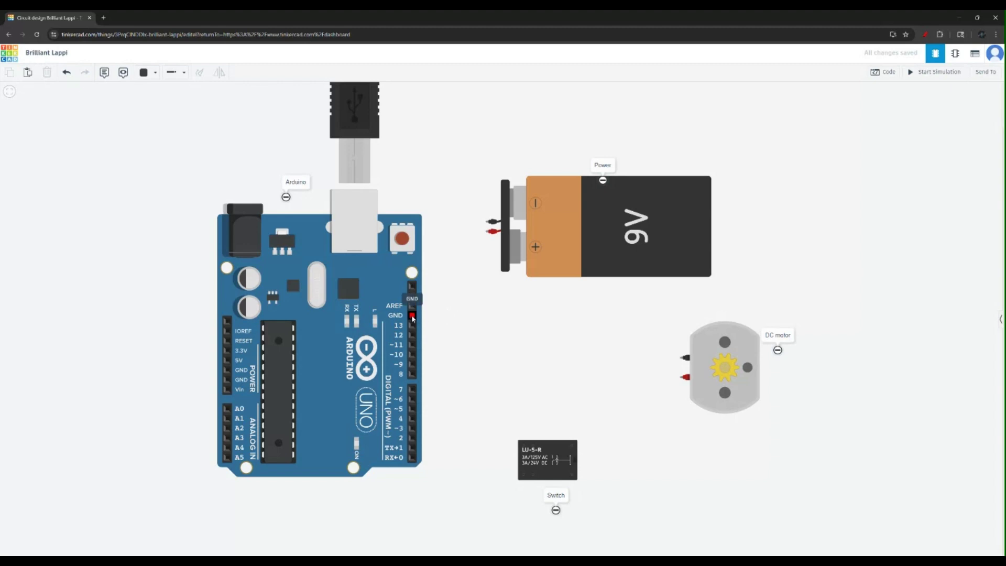
Wire the Arduino GND pin beside AREF to the 9V battery's negative terminal with a black wire, routed with a right-angle bend
left_click(412, 316)
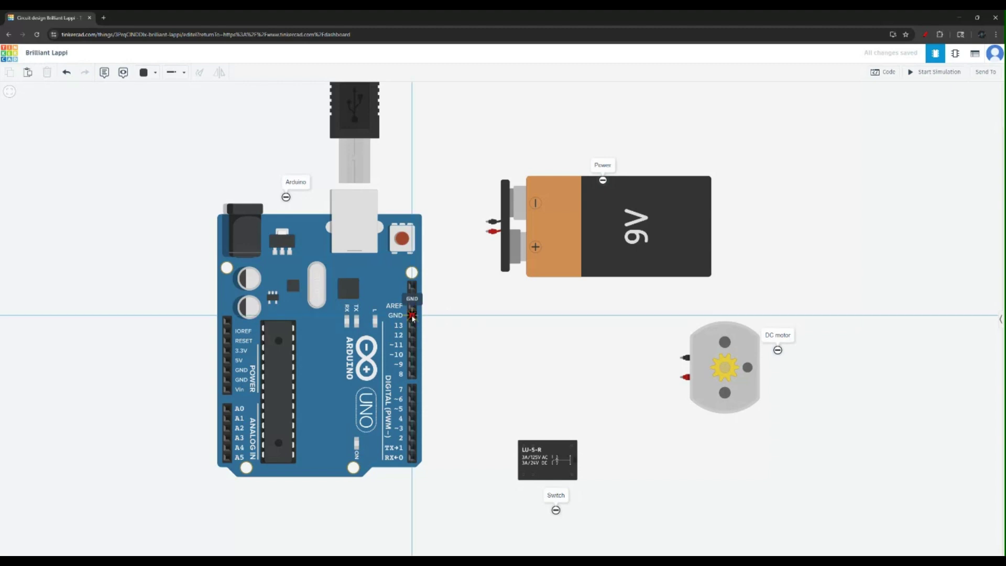
left_click(467, 315)
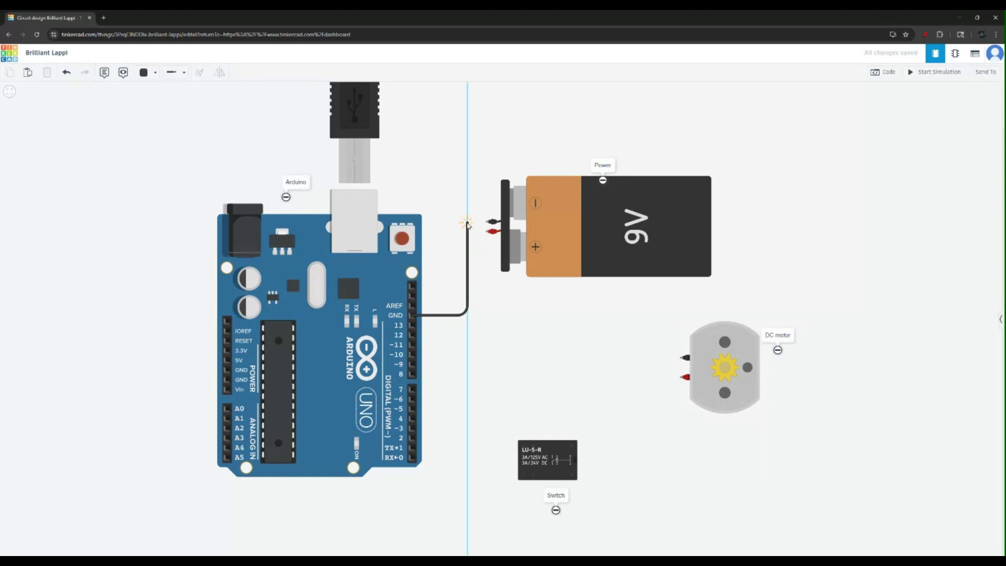
left_click(487, 222)
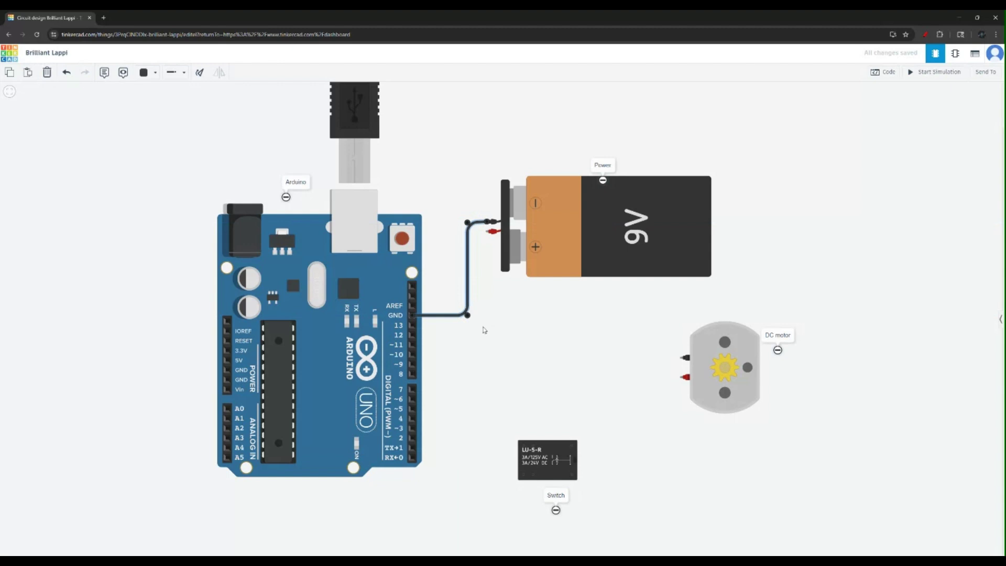
left_click(505, 360)
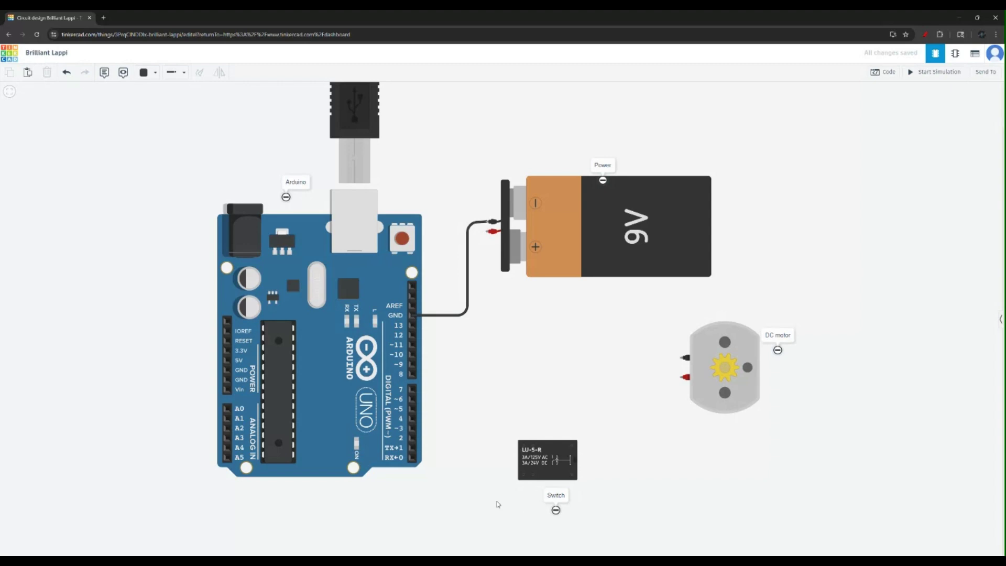
Run a black wire from the Arduino's lower power GND pin around beneath the board to the relay's bottom-left pin
left_click(226, 381)
left_click(191, 382)
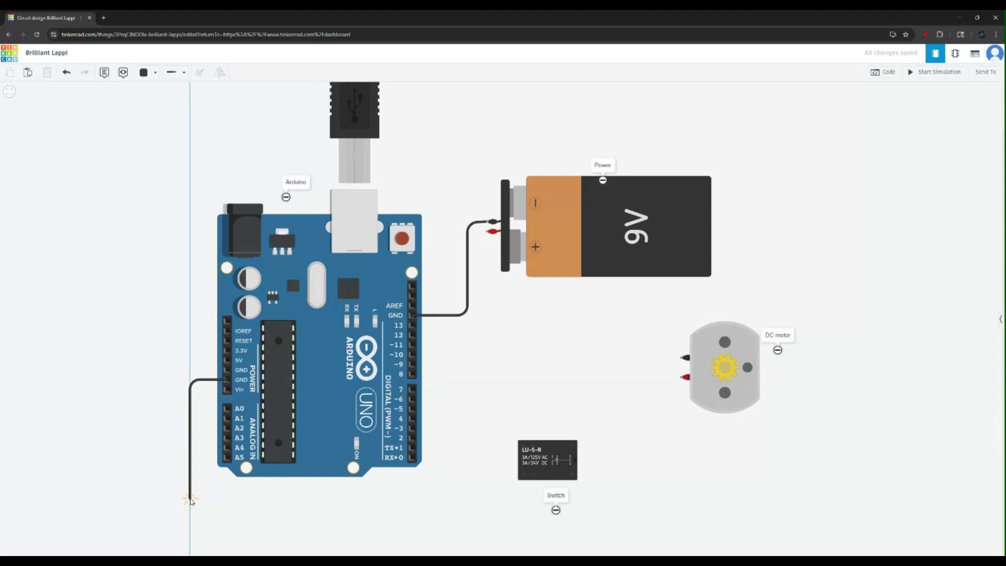
left_click(190, 499)
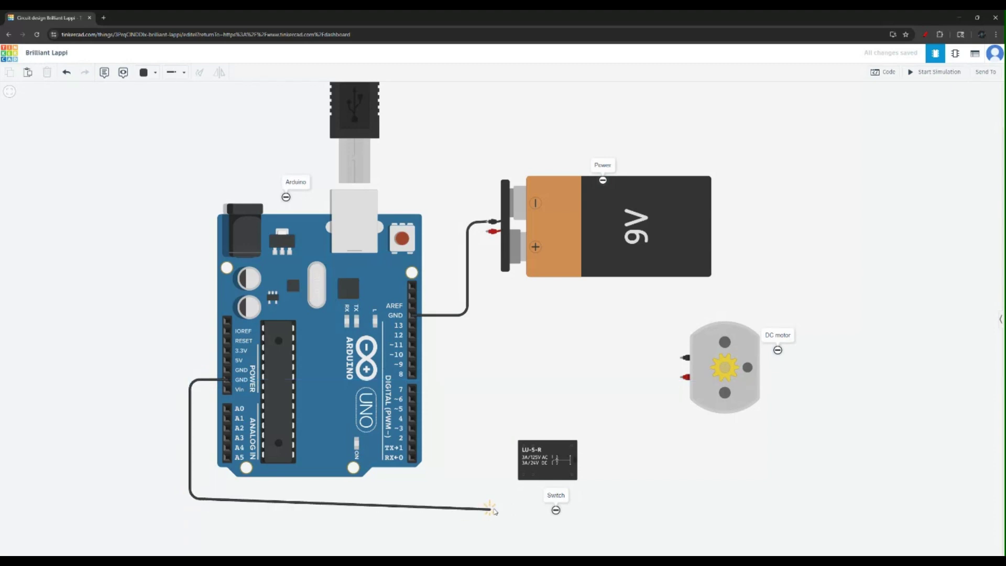
left_click(523, 503)
left_click(523, 476)
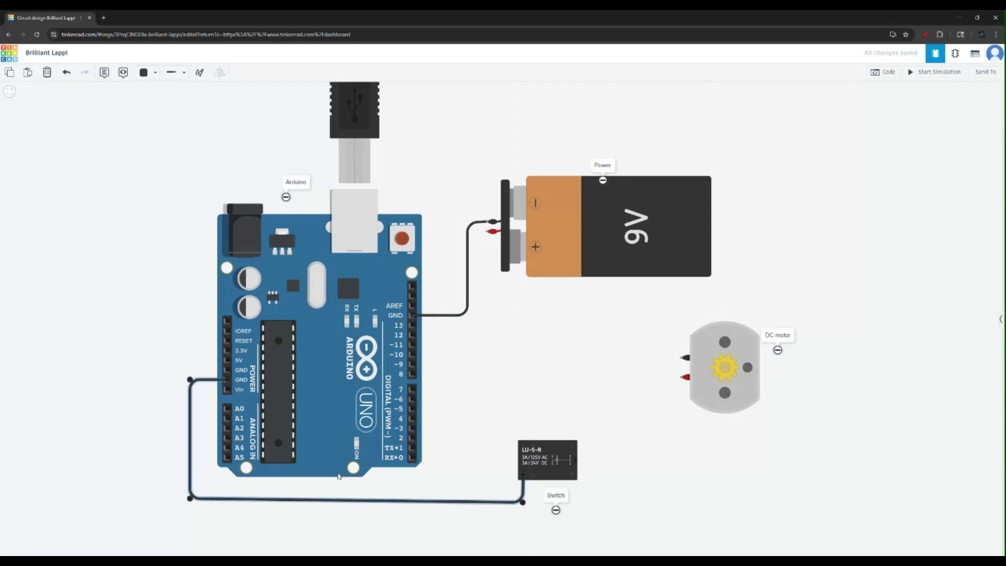
left_click(125, 378)
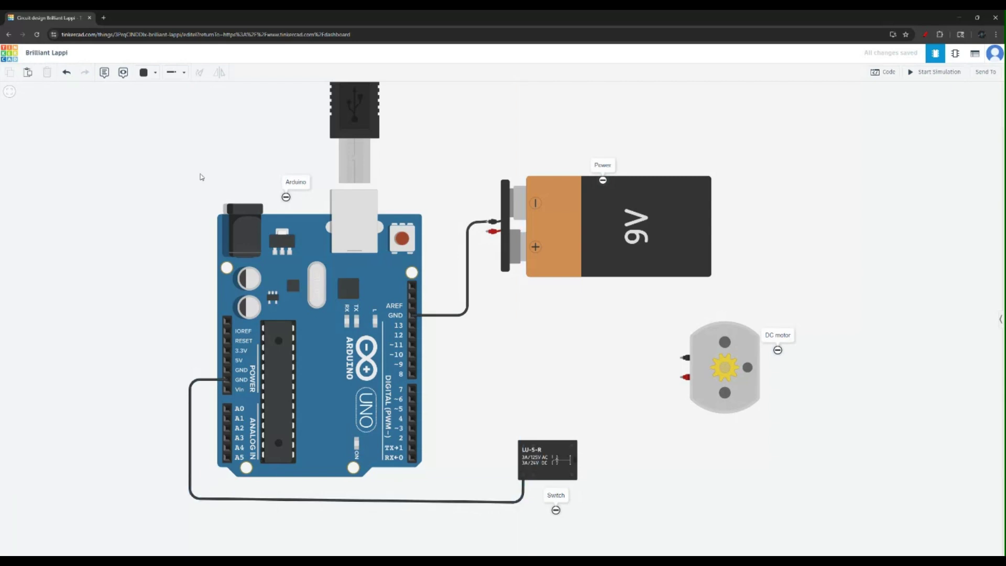
Run an orange wire from the Arduino 5V pin around the outside of the black wire to the relay's second bottom pin
left_click(149, 75)
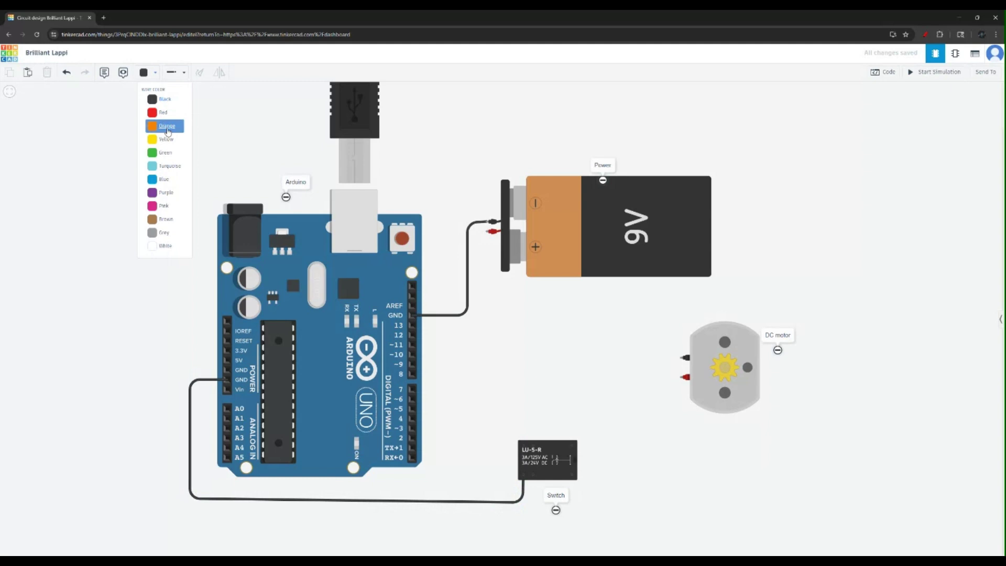
left_click(167, 129)
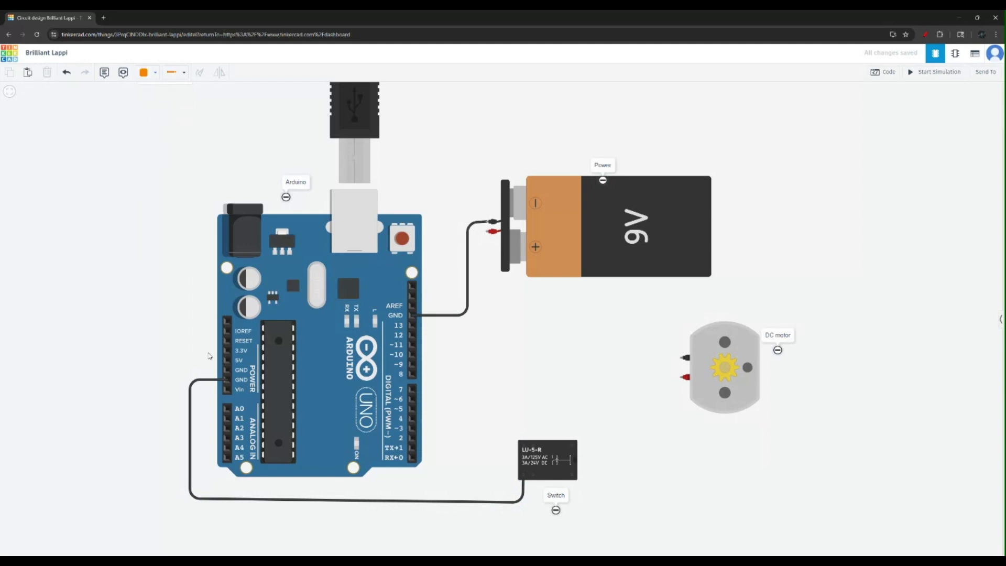
left_click(226, 360)
left_click(168, 360)
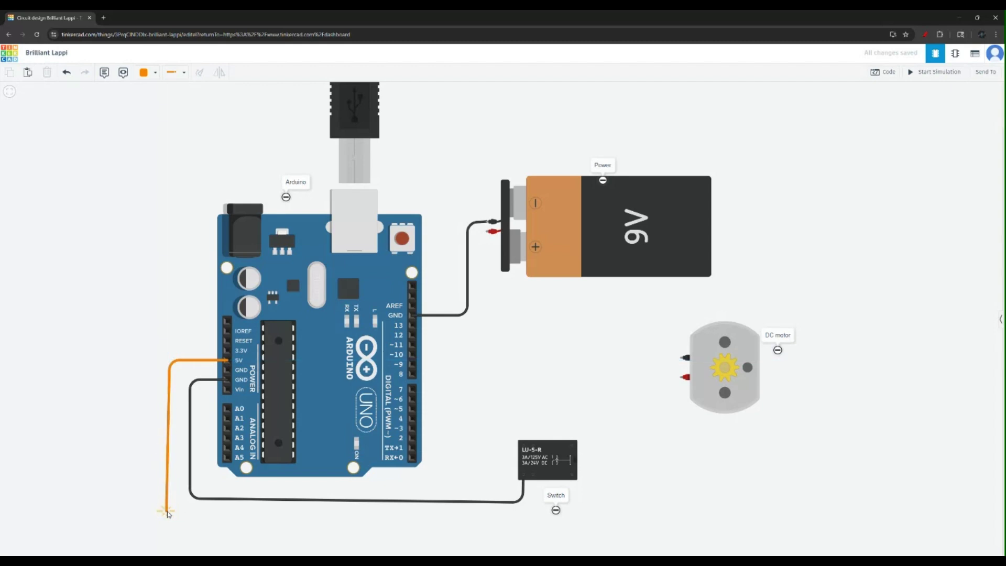
left_click(169, 512)
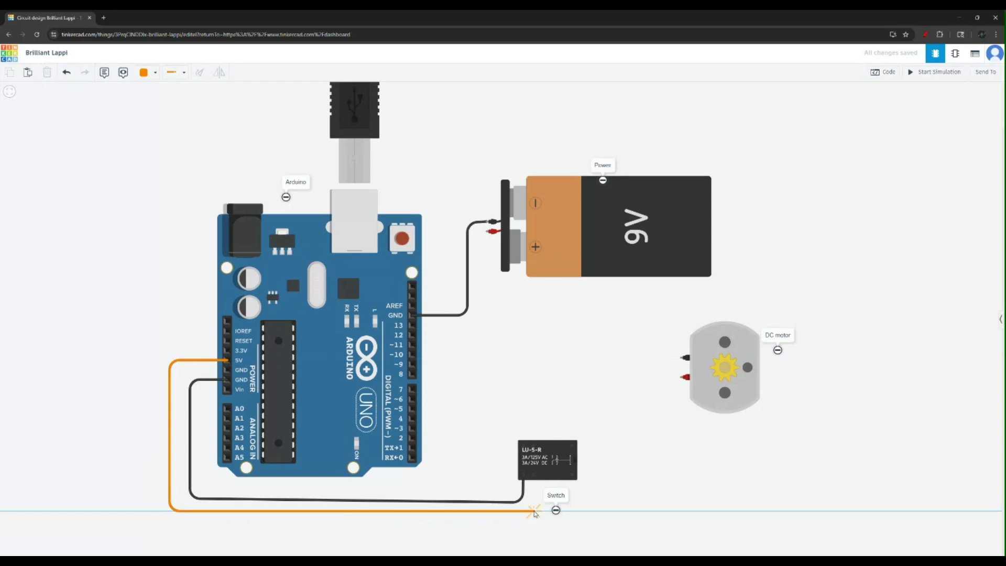
left_click(532, 514)
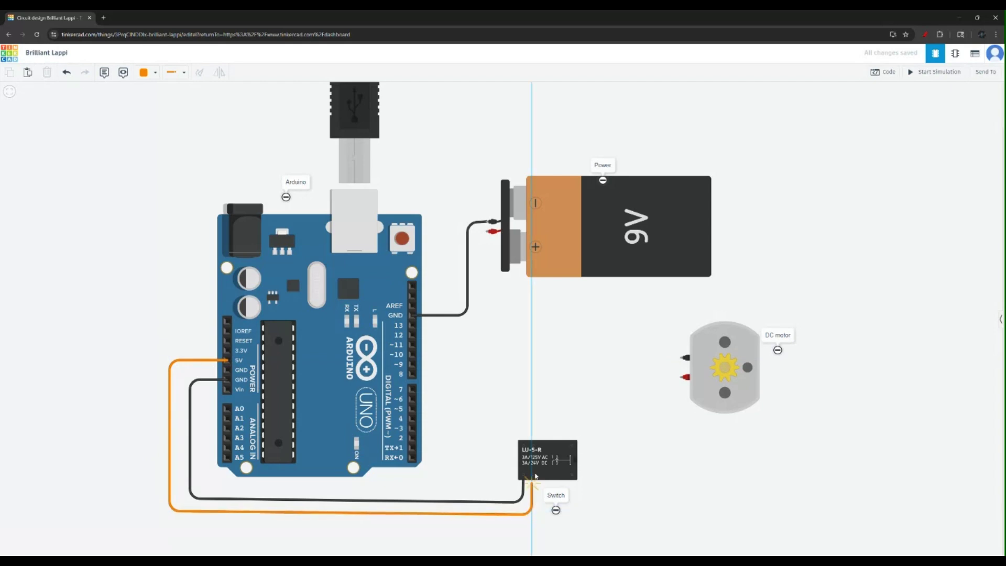
left_click(533, 474)
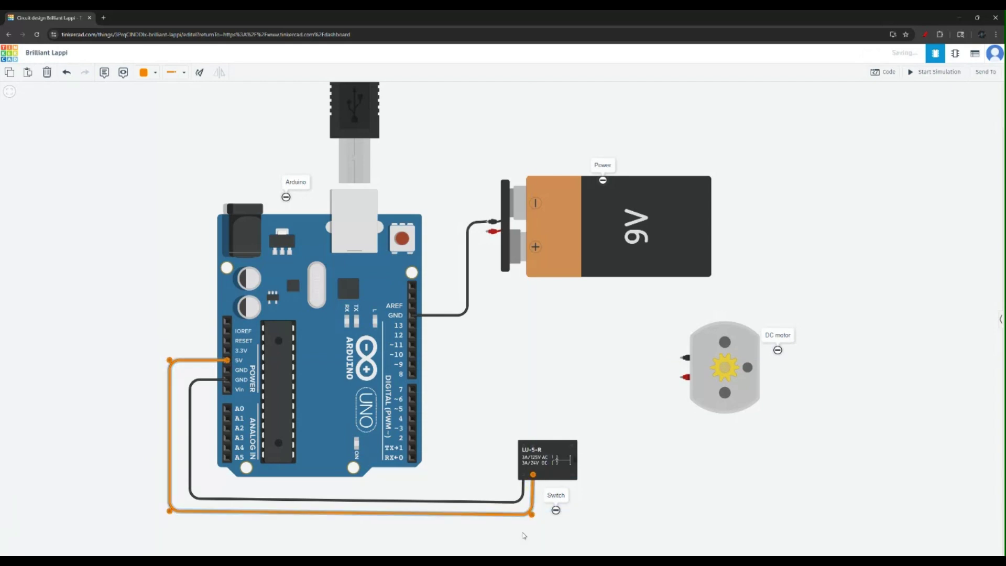
left_click(362, 531)
Recolor the wire between the Arduino 5V pin and the relay to red
left_click(344, 515)
left_click(150, 74)
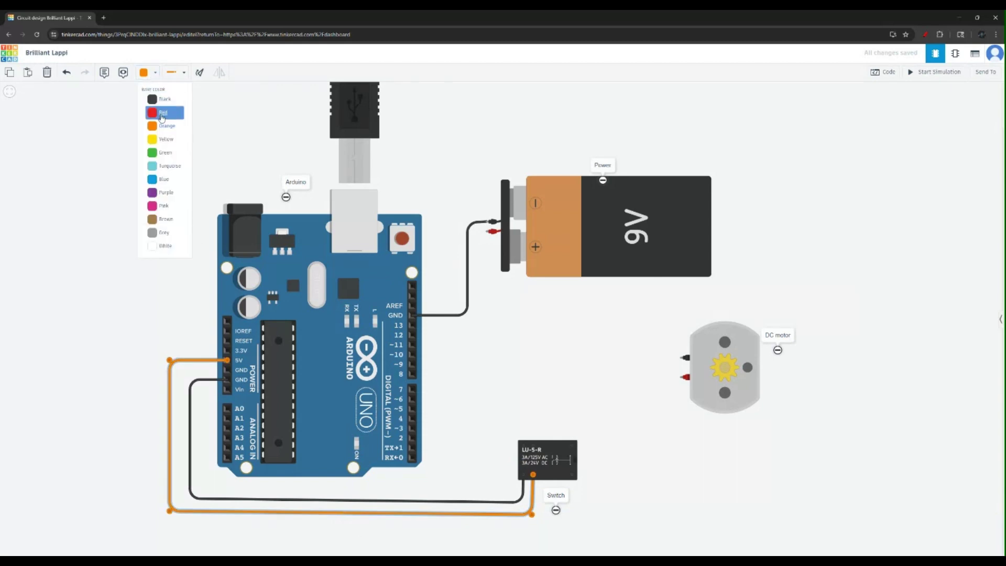
left_click(152, 111)
left_click(121, 387)
Connect Arduino digital pin 7 to the relay's top-left pin with a green wire and straighten its bend
scroll(146, 372, "down", 1)
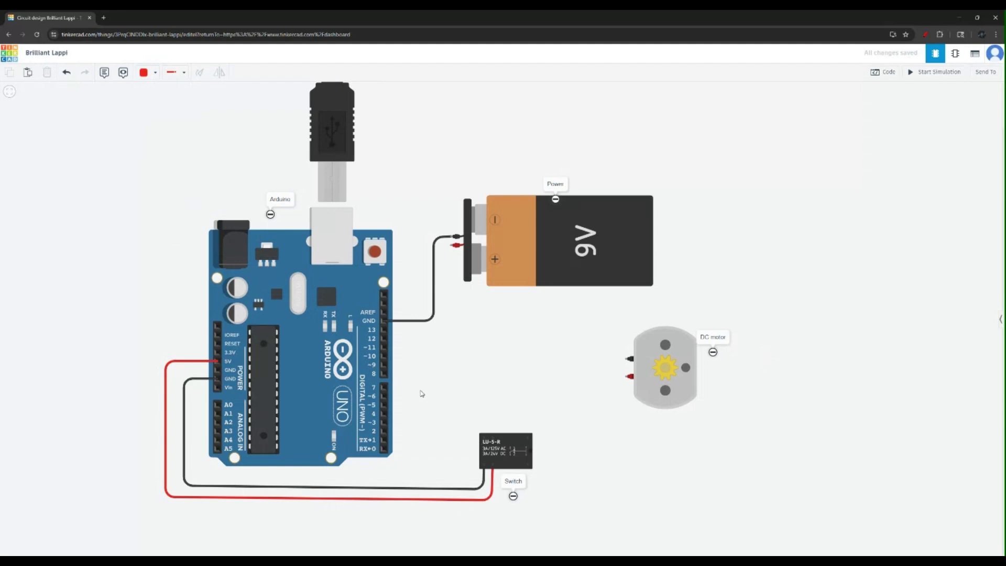
scroll(422, 394, "up", 1)
scroll(422, 394, "up", 1)
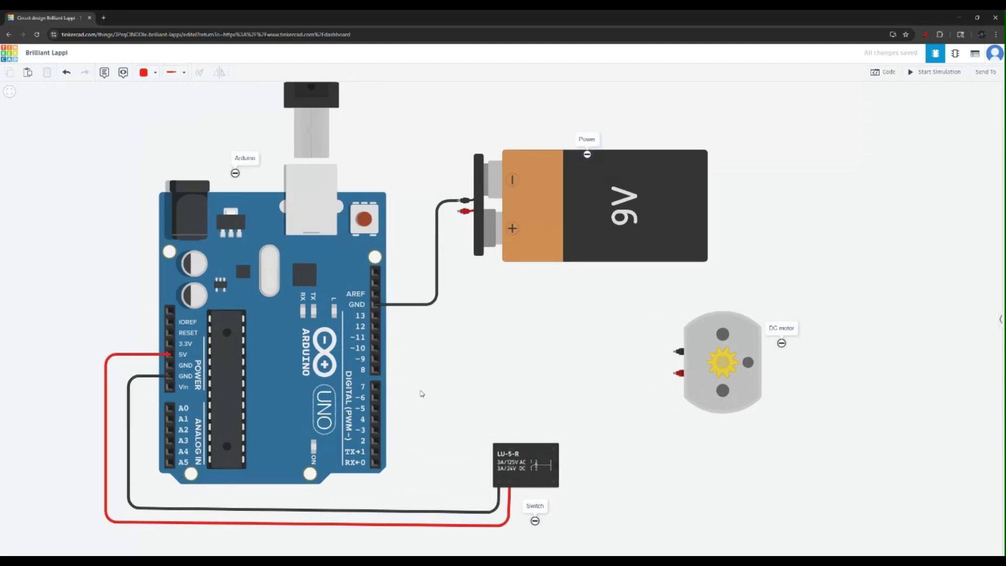
left_click(145, 72)
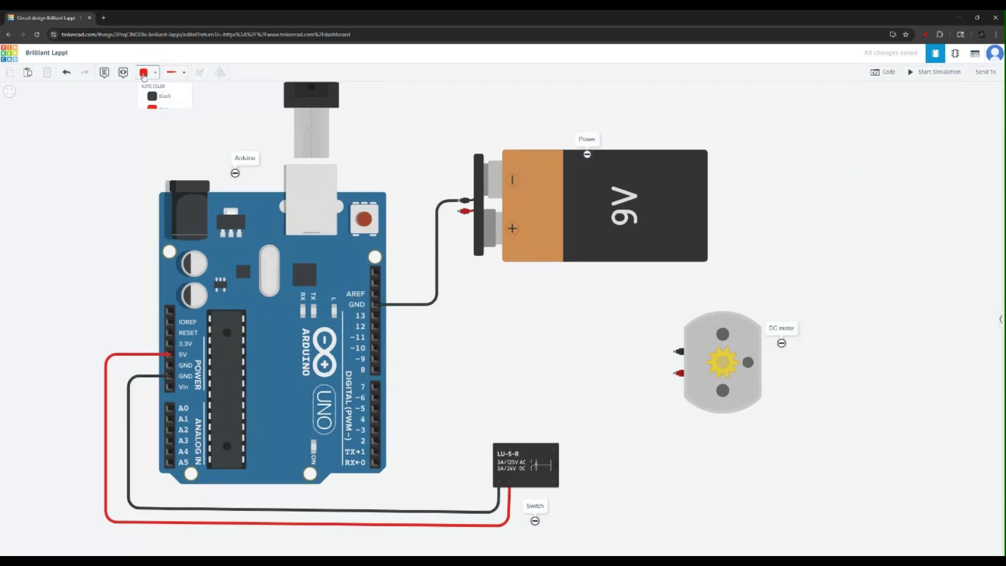
left_click(155, 155)
left_click(376, 388)
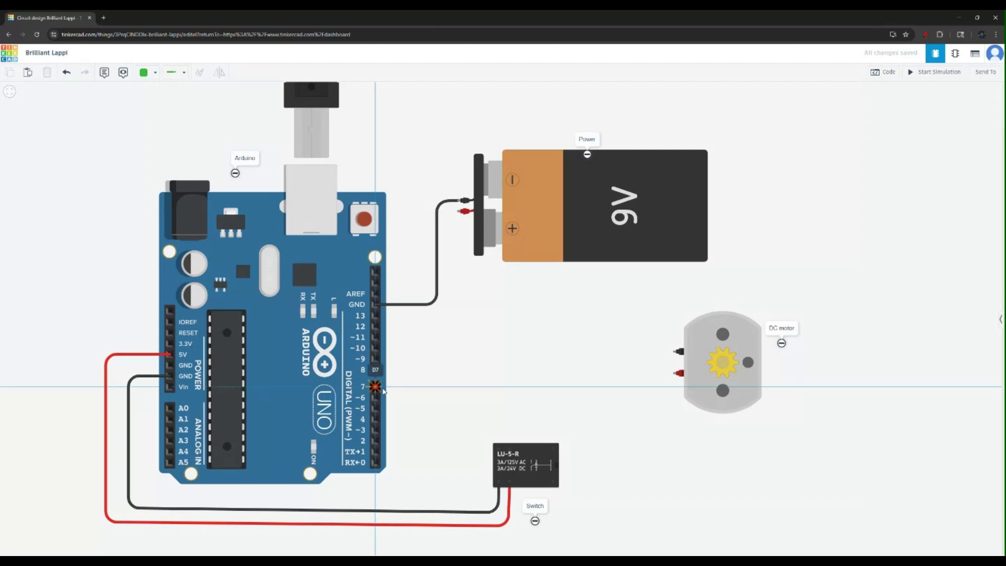
left_click(492, 386)
left_click(498, 449)
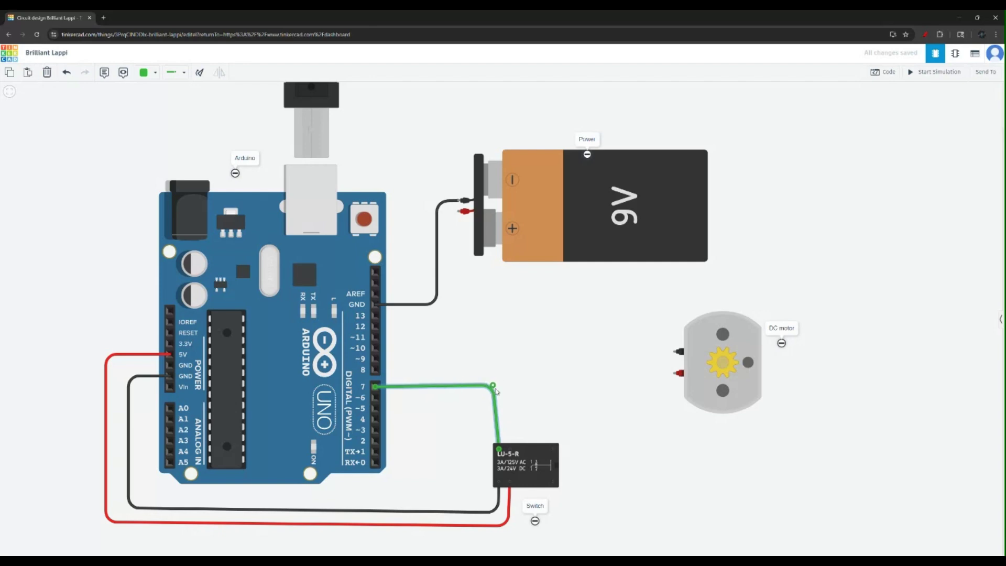
left_click_drag(495, 389, 497, 388)
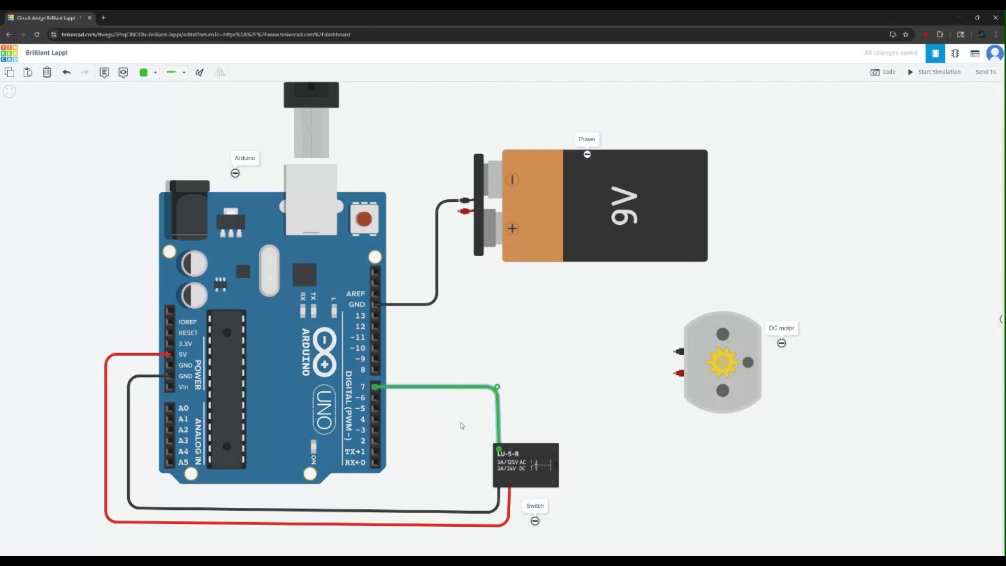
left_click(461, 425)
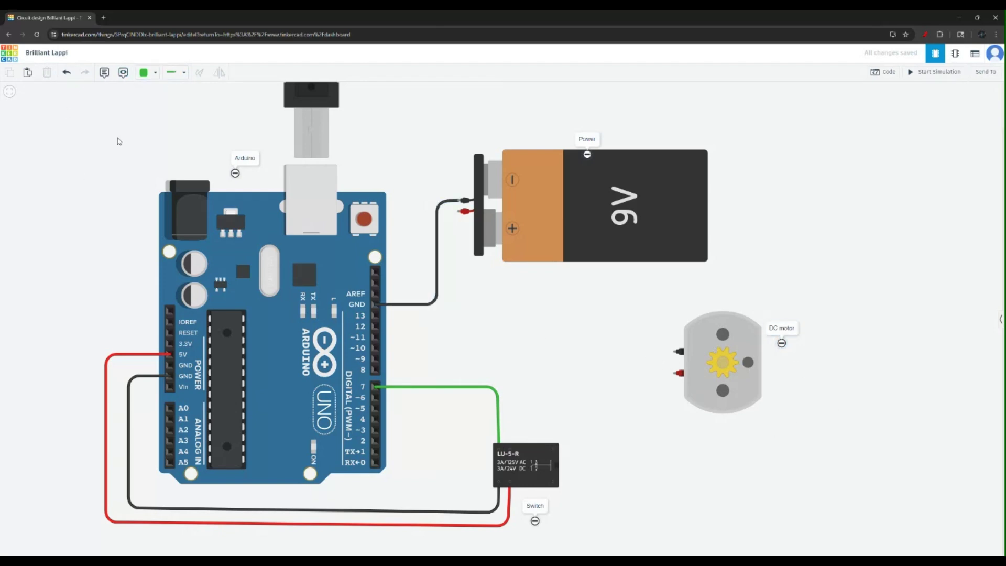
Route a black wire from the battery's negative terminal around the battery to the DC motor's Terminal 1
left_click(145, 75)
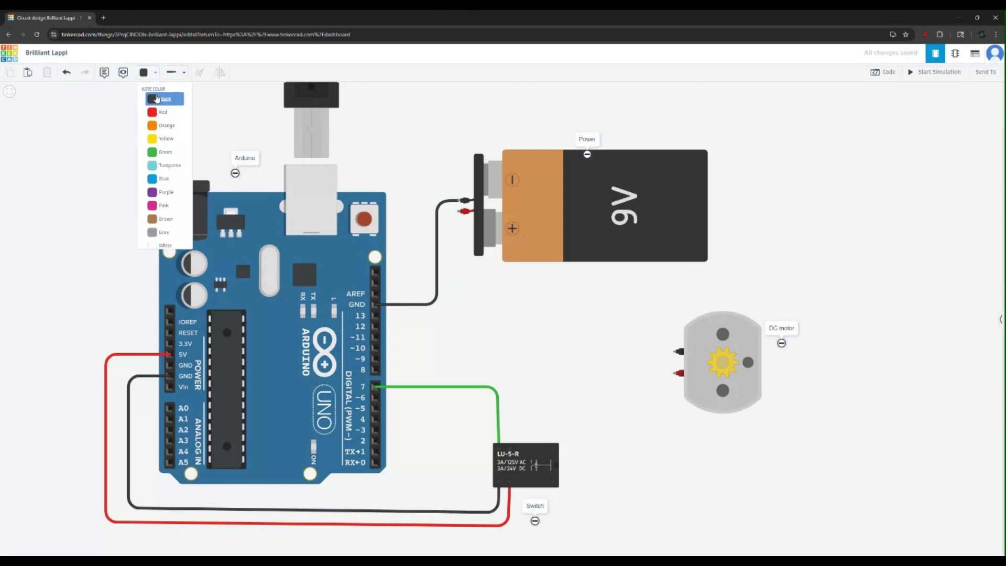
left_click(157, 93)
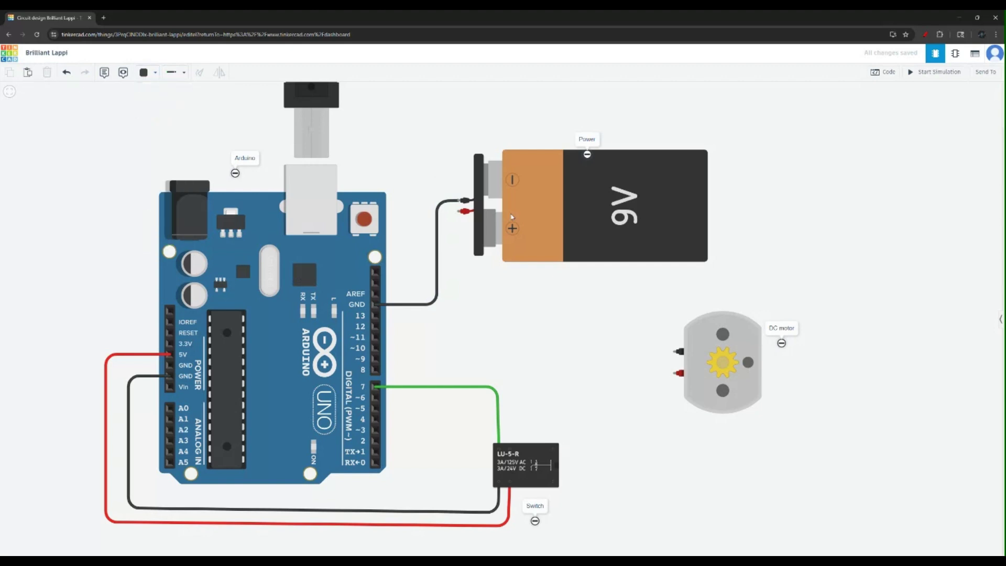
left_click(459, 200)
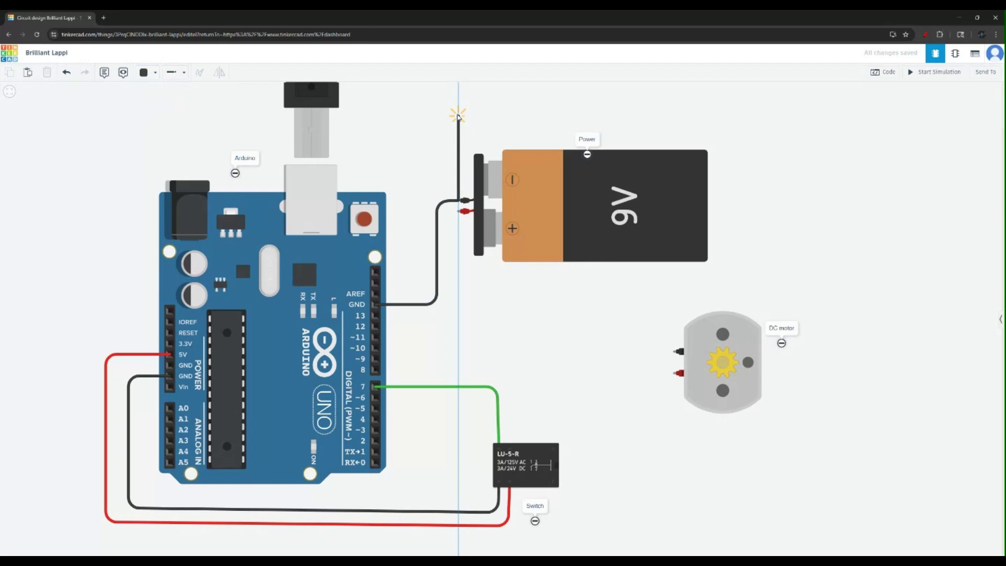
left_click(459, 111)
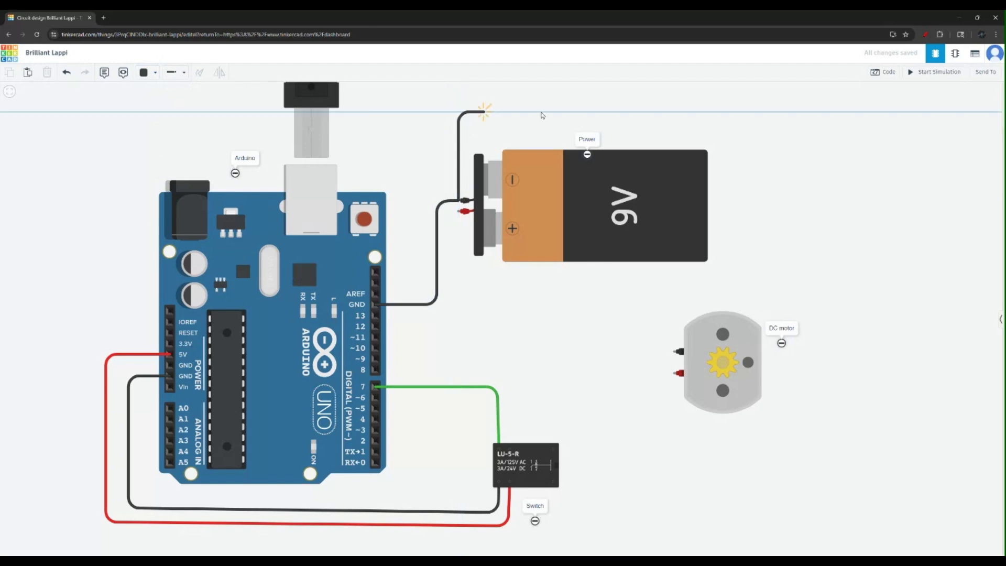
left_click(736, 114)
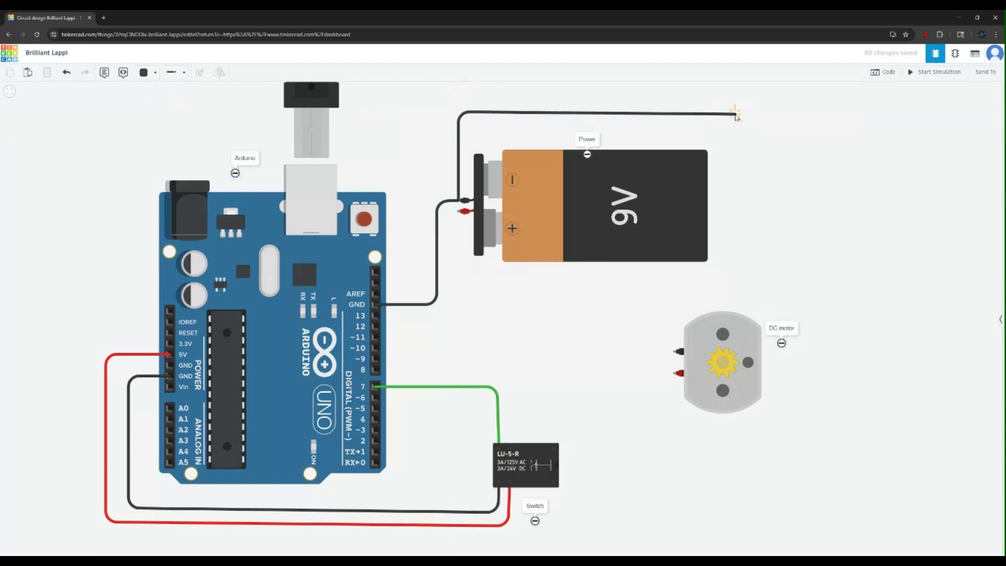
left_click(737, 286)
left_click(698, 298)
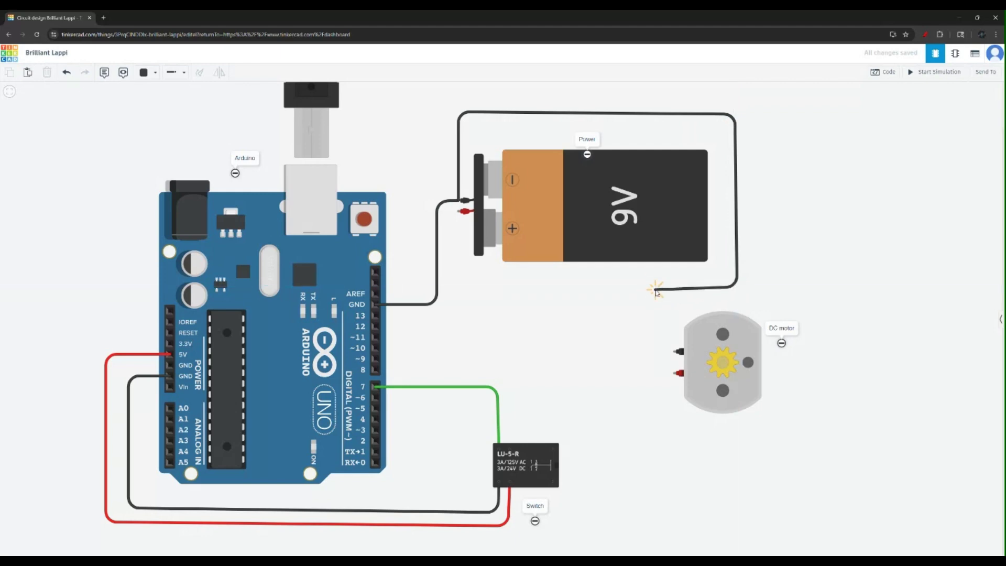
left_click(655, 349)
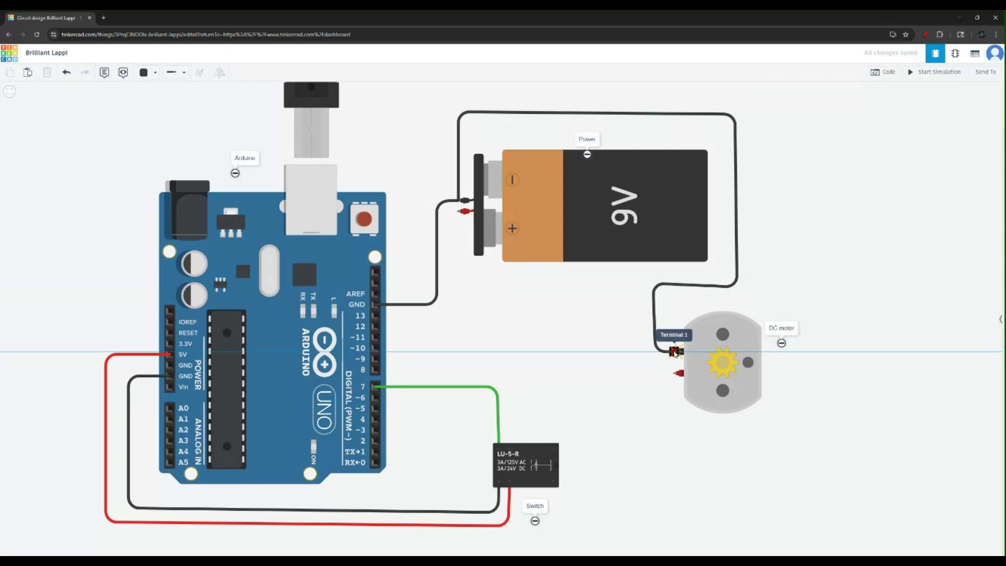
left_click(675, 352)
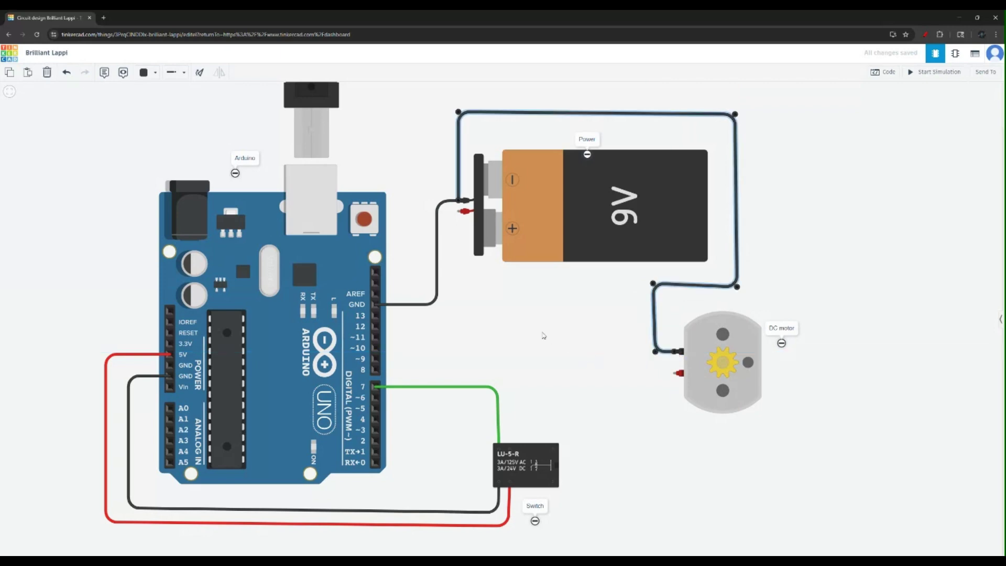
left_click(129, 151)
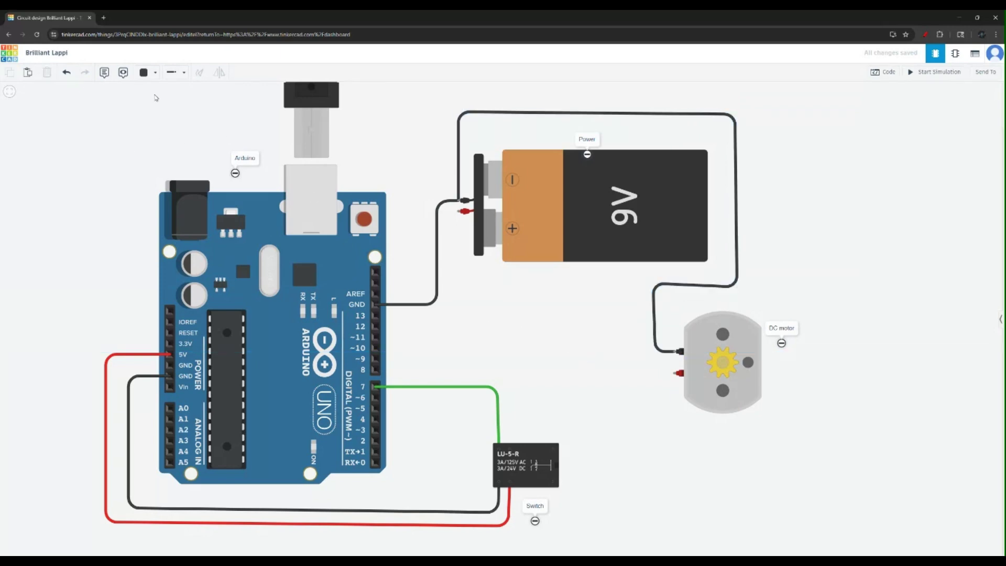
Connect the battery's positive terminal to the relay's Terminal 1 at its top-right corner with a red wire
left_click(143, 73)
left_click(157, 108)
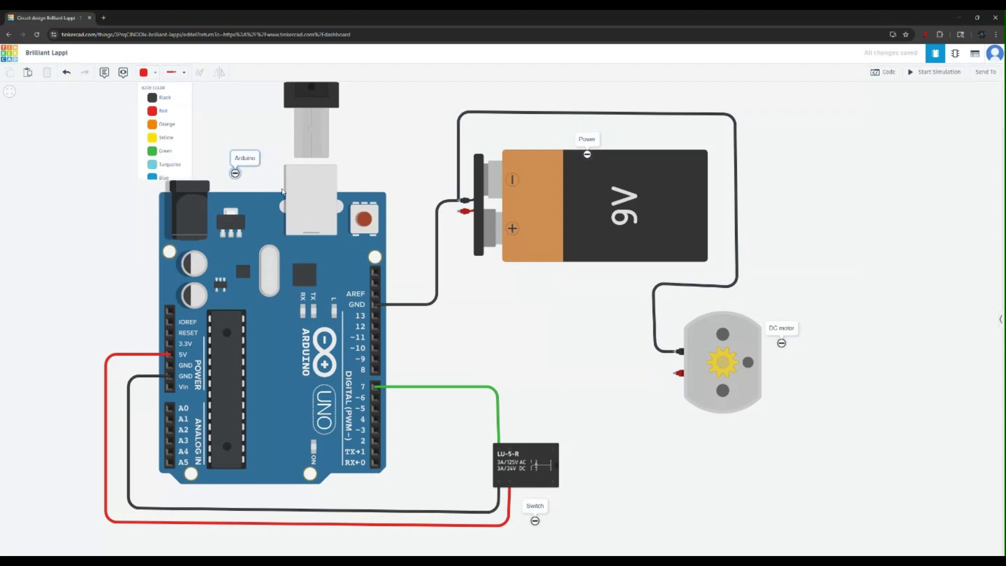
left_click(462, 211)
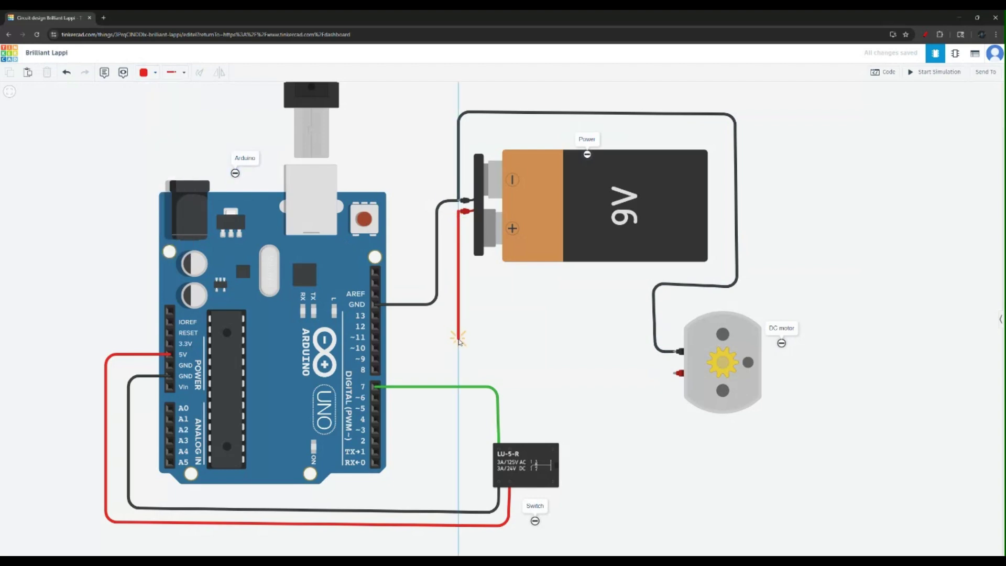
left_click(460, 341)
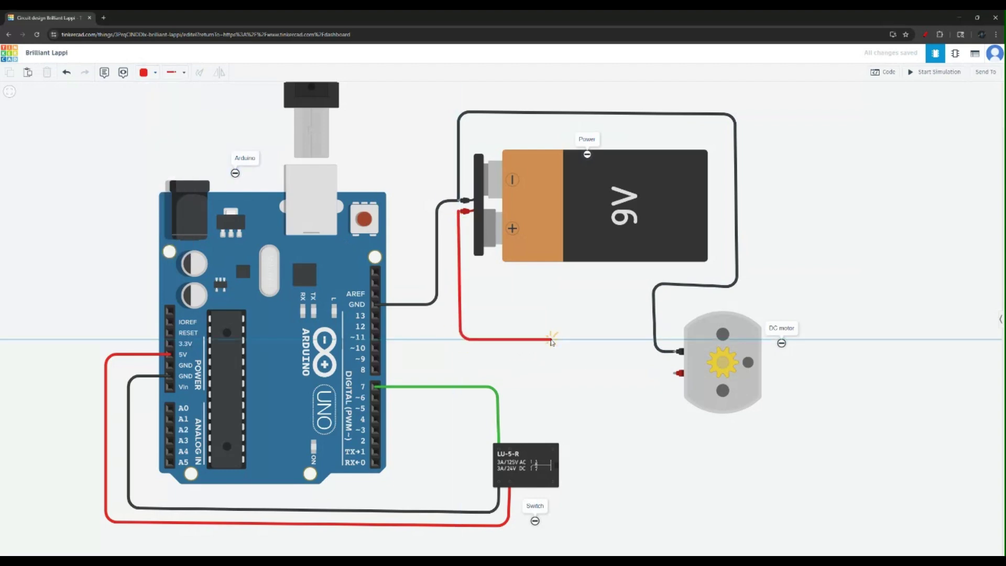
left_click(551, 341)
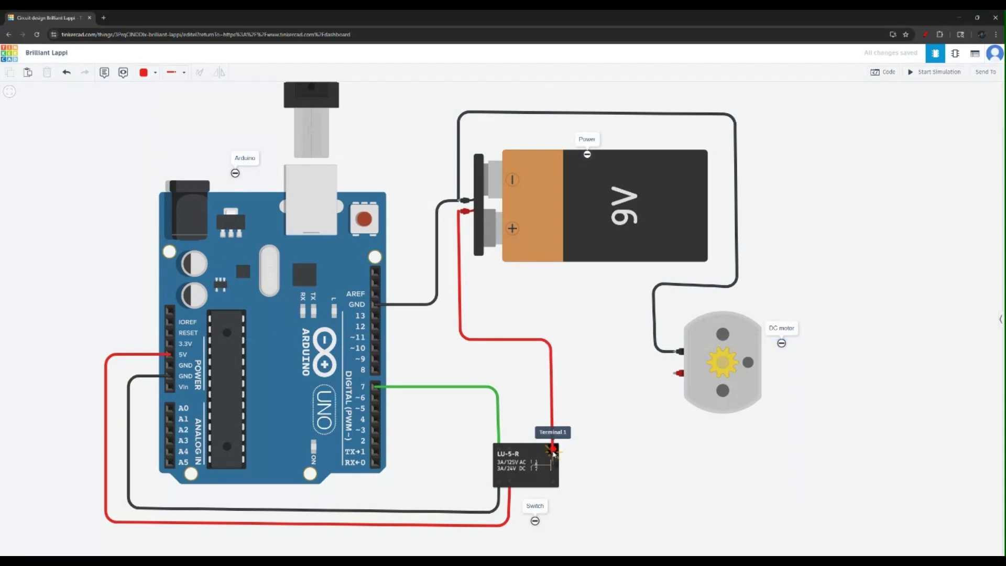
left_click(553, 451)
Connect the relay's bottom-right pin to the DC motor's Terminal 2 with a red wire and straighten its corner
left_click(555, 480)
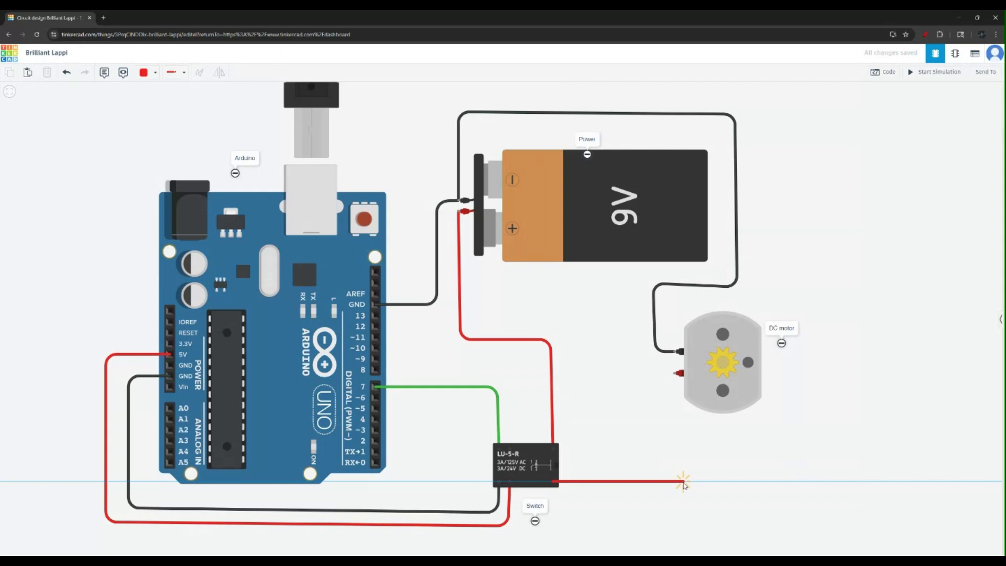
left_click(682, 480)
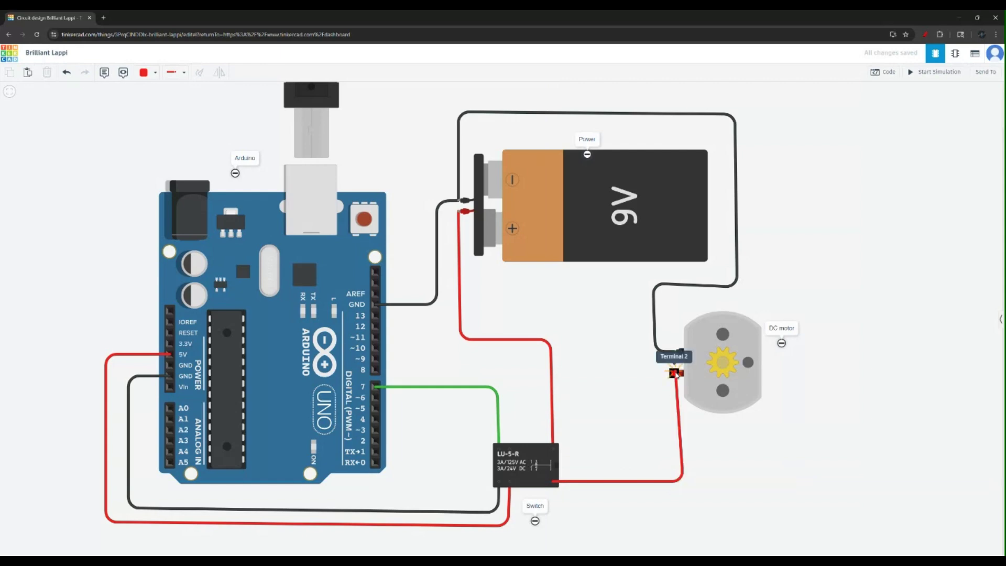
left_click(675, 373)
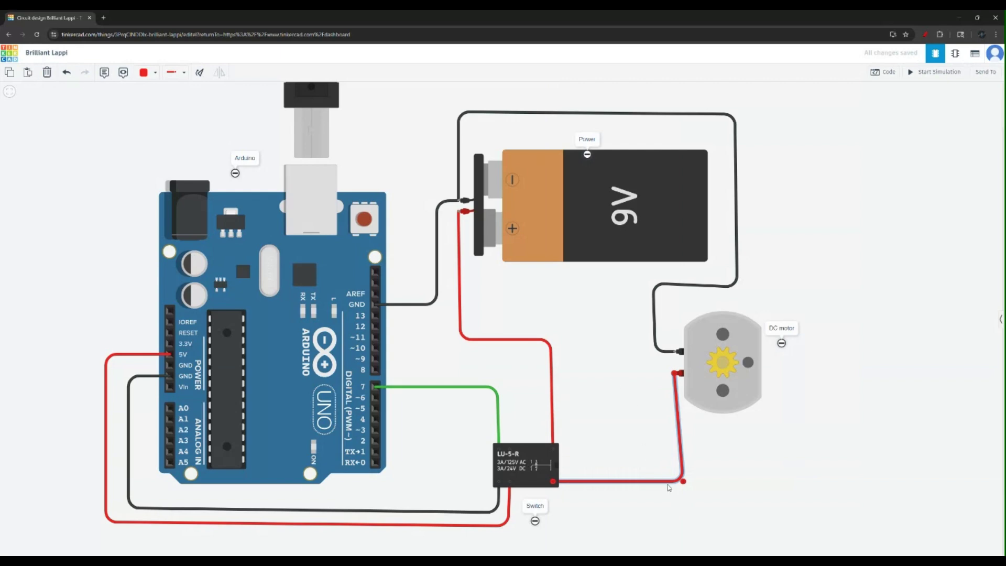
left_click_drag(682, 481, 675, 482)
left_click(622, 419)
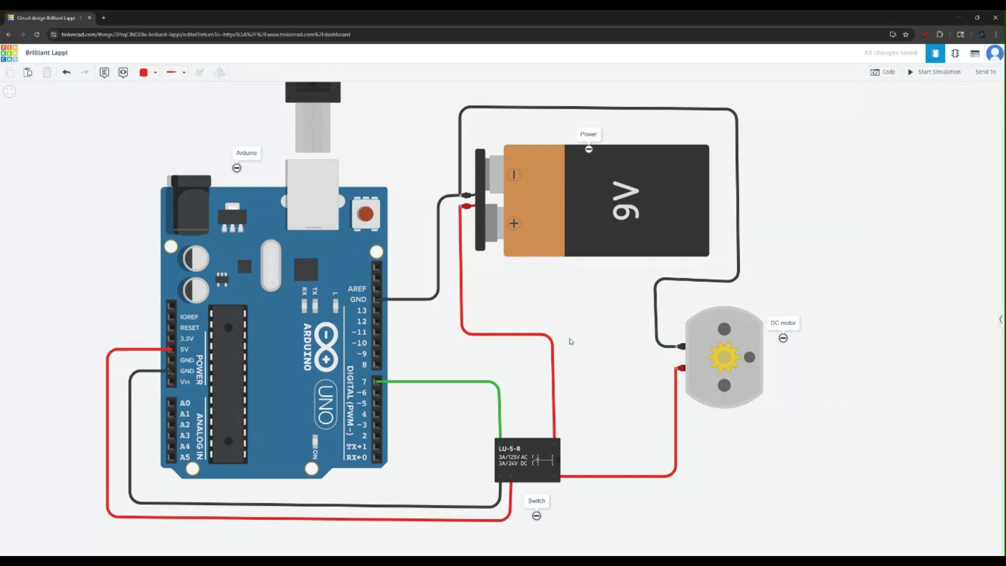